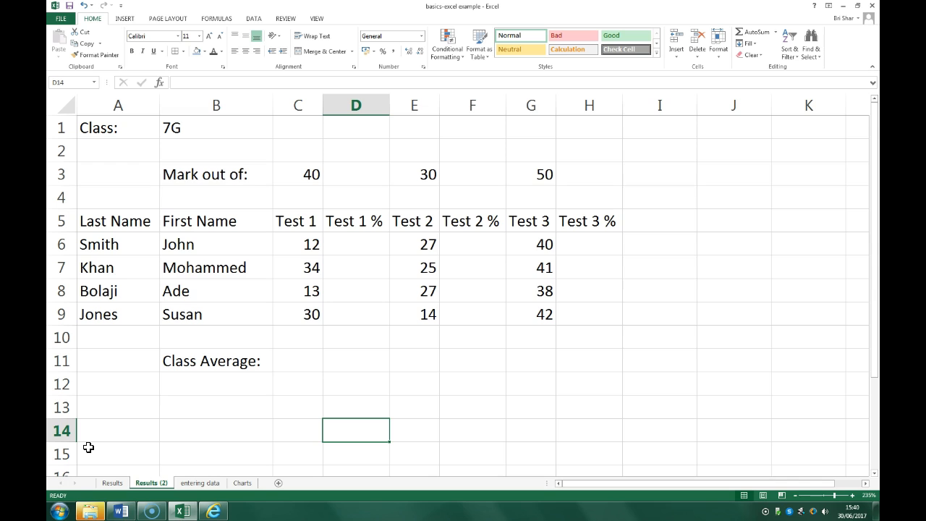
{"action": "left_click", "coordinate": [265, 379]}
{"action": "left_click", "coordinate": [106, 128]}
{"action": "left_click_drag", "start_coordinate": [106, 128], "coordinate": [588, 370]}
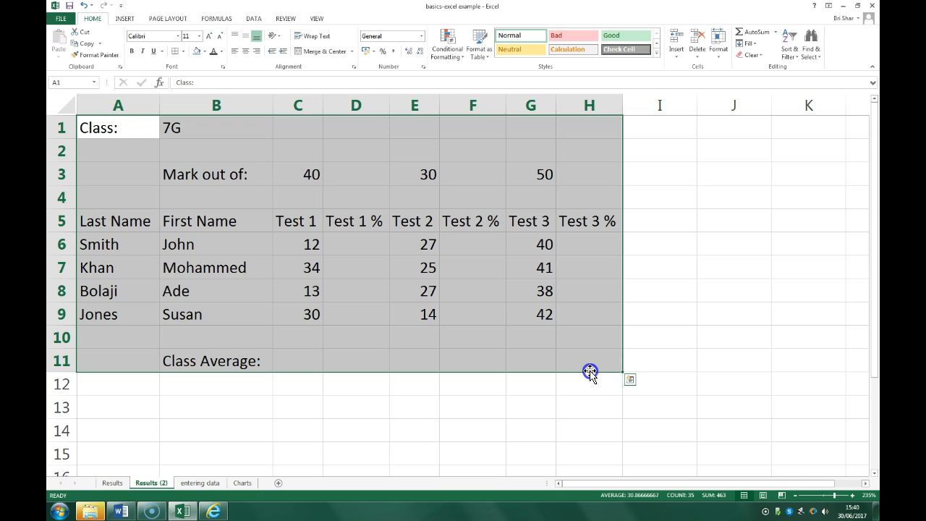
{"action": "left_click", "coordinate": [499, 403]}
{"action": "left_click", "coordinate": [248, 356]}
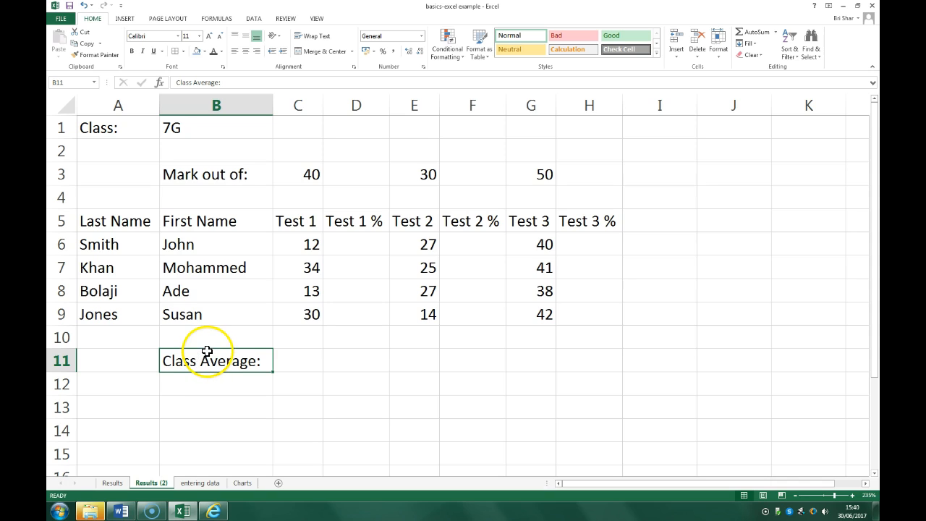
{"action": "left_click_drag", "start_coordinate": [209, 374], "coordinate": [187, 368]}
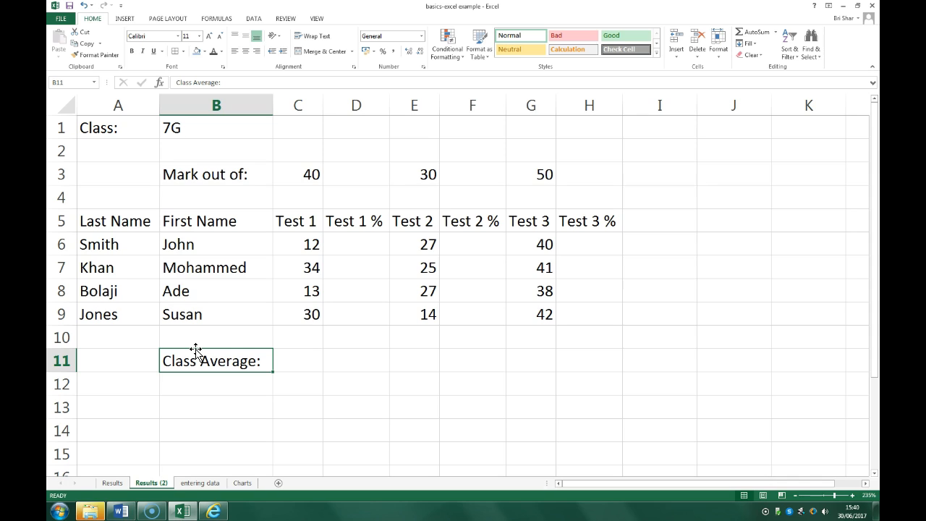
{"action": "left_click_drag", "start_coordinate": [195, 350], "coordinate": [228, 358]}
{"action": "left_click_drag", "start_coordinate": [113, 238], "coordinate": [85, 240]}
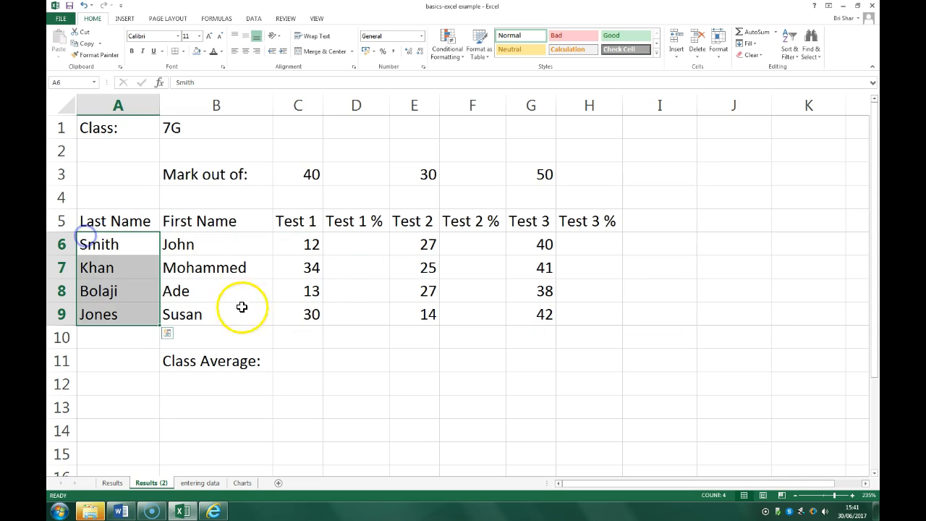
{"action": "left_click", "coordinate": [299, 387]}
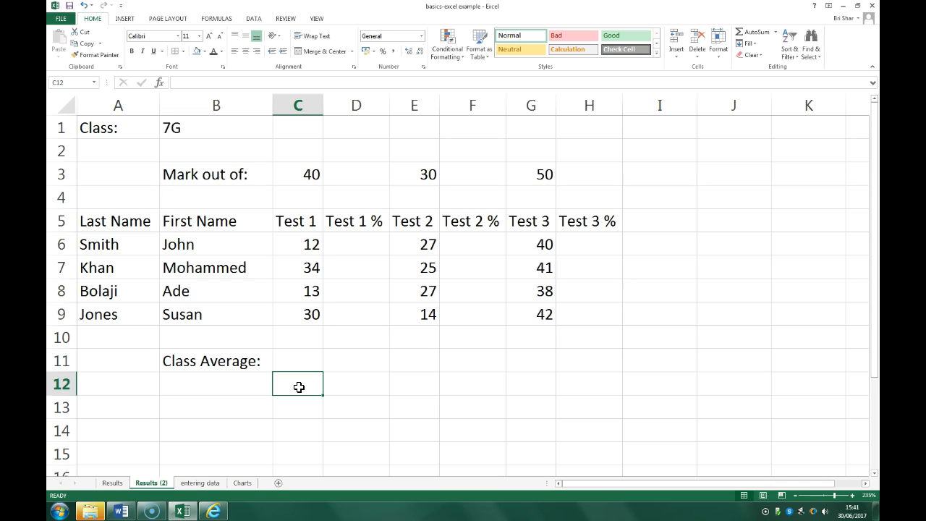
Step: Add all borders to the results table A5:H9 and to the class average row B11:H11
{"action": "left_click_drag", "start_coordinate": [99, 217], "coordinate": [595, 310]}
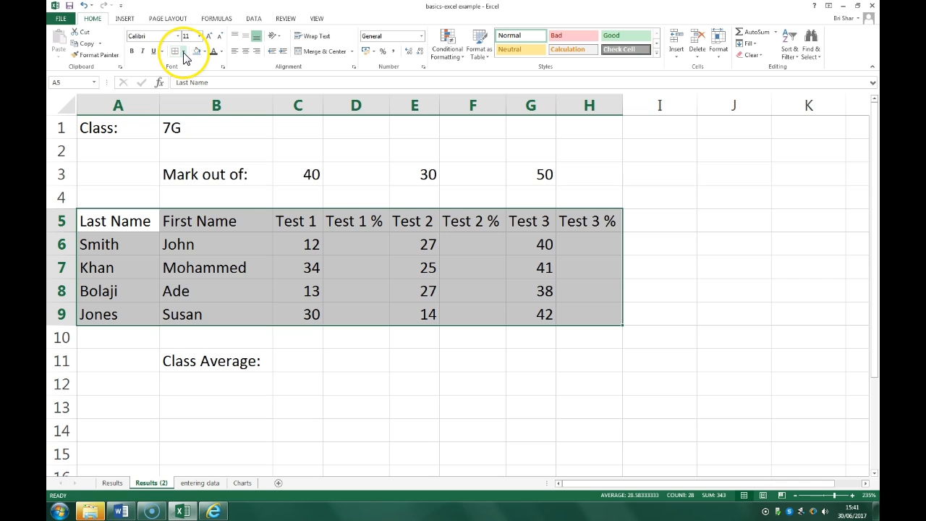
{"action": "left_click", "coordinate": [176, 50]}
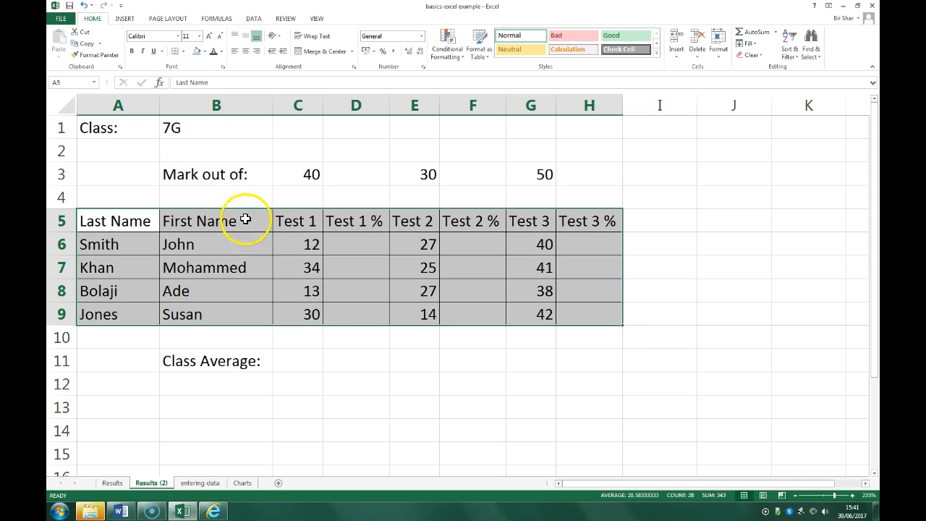
{"action": "left_click", "coordinate": [235, 243]}
{"action": "left_click_drag", "start_coordinate": [234, 358], "coordinate": [585, 364]}
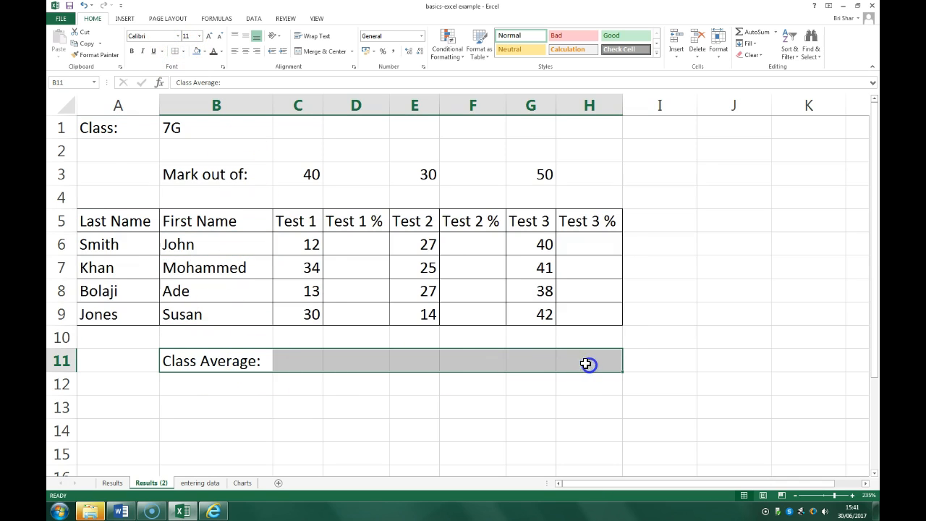
{"action": "left_click", "coordinate": [176, 51]}
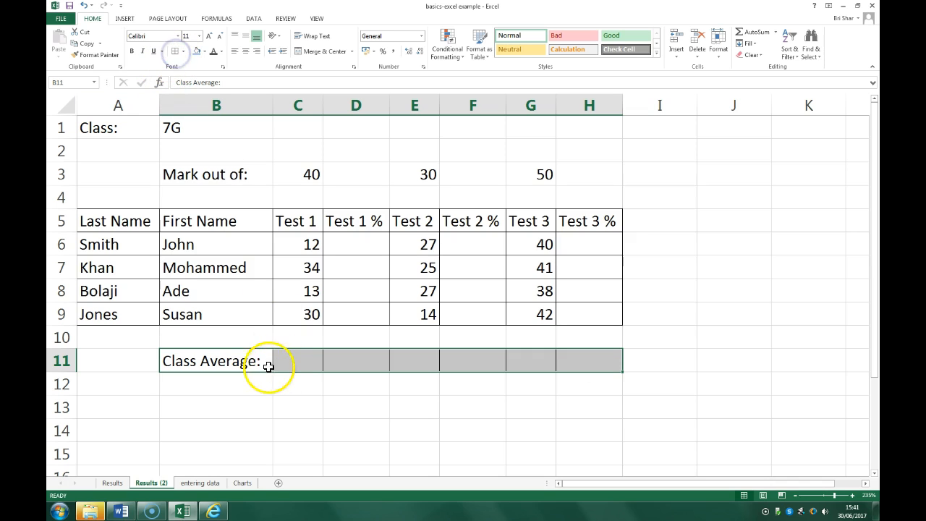
{"action": "left_click", "coordinate": [252, 380]}
Step: Fill the table's header row A5:H5 with a grey theme colour
{"action": "left_click_drag", "start_coordinate": [72, 217], "coordinate": [589, 221]}
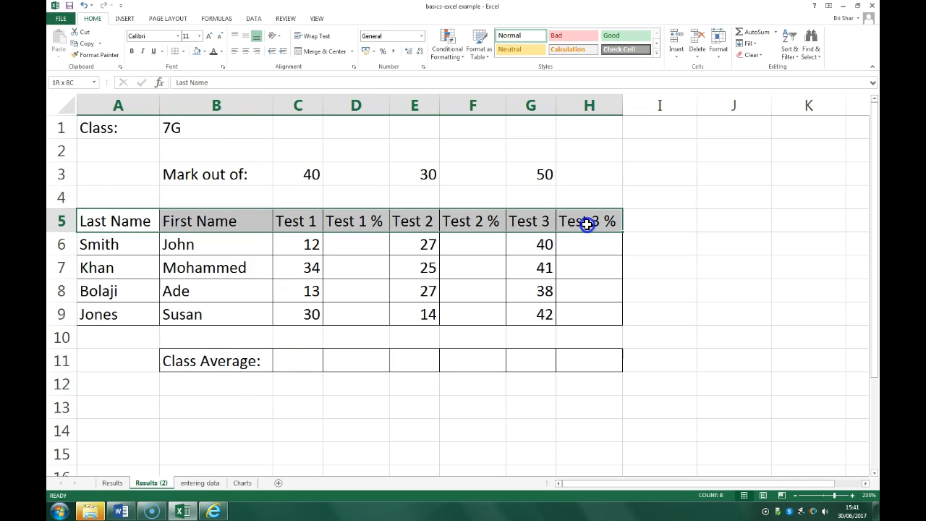
{"action": "left_click", "coordinate": [205, 52]}
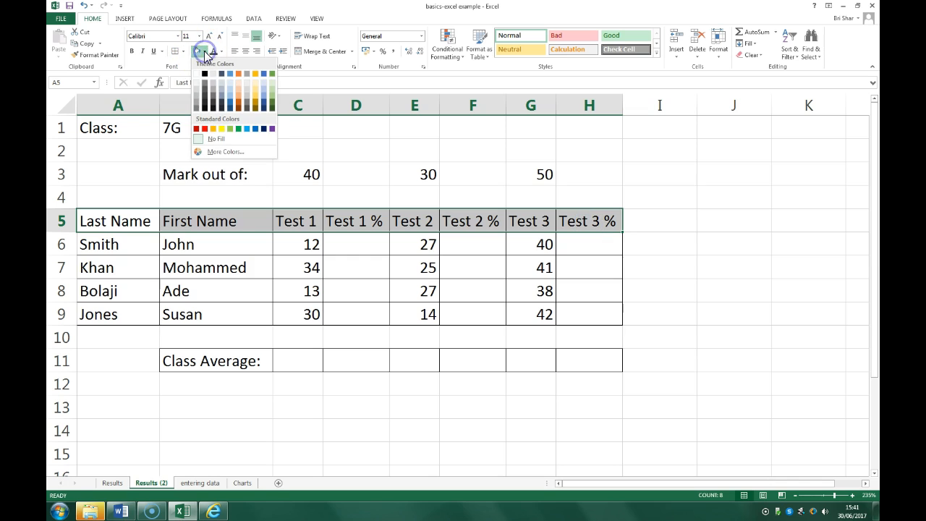
{"action": "left_click", "coordinate": [196, 98]}
{"action": "left_click", "coordinate": [187, 332]}
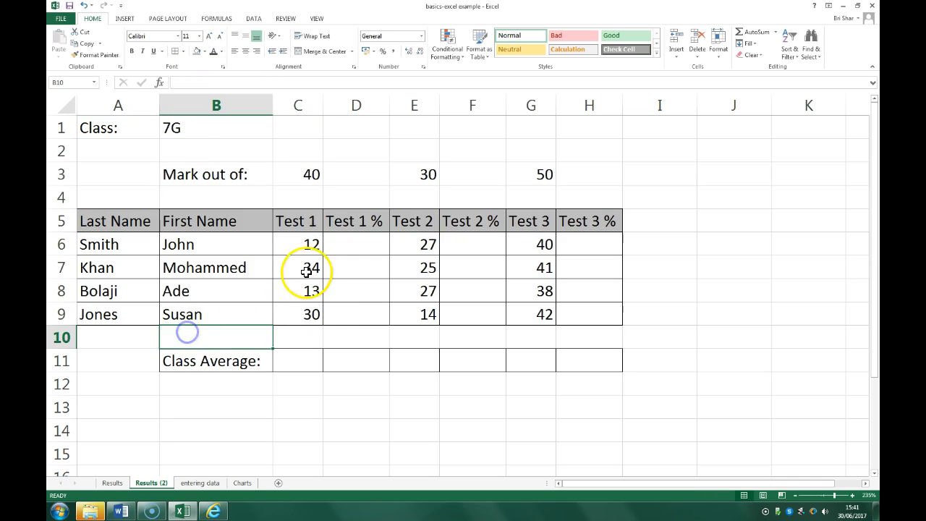
Step: Fill the Test 1 cells C6:D9 with light orange and the Test 2 cells E6:F9 with light gold
{"action": "left_click_drag", "start_coordinate": [306, 241], "coordinate": [366, 316]}
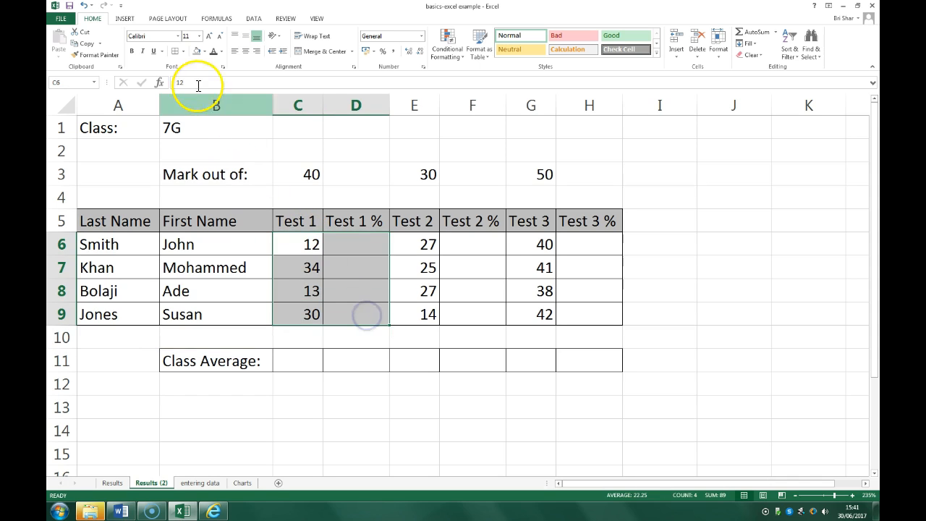
{"action": "left_click", "coordinate": [205, 51]}
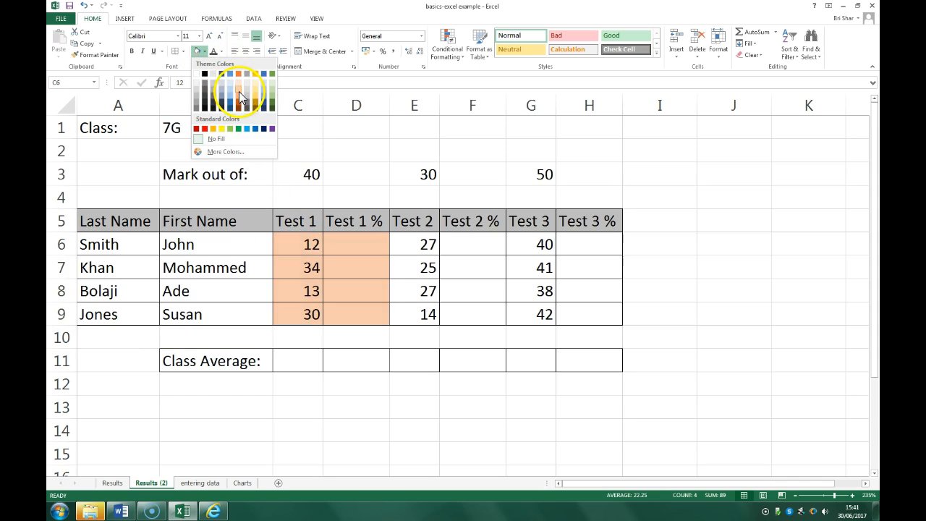
{"action": "left_click", "coordinate": [241, 99]}
{"action": "left_click_drag", "start_coordinate": [400, 239], "coordinate": [457, 313]}
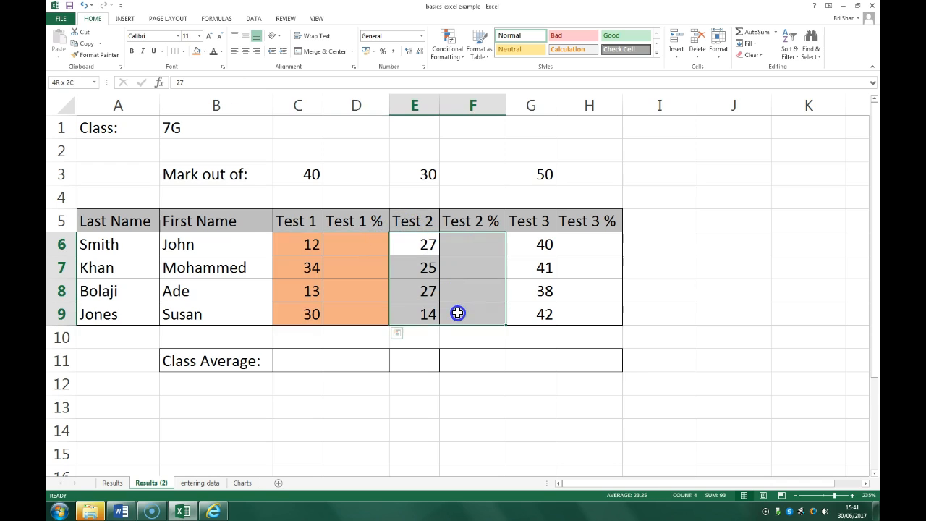
{"action": "left_click", "coordinate": [207, 52]}
{"action": "left_click", "coordinate": [257, 88]}
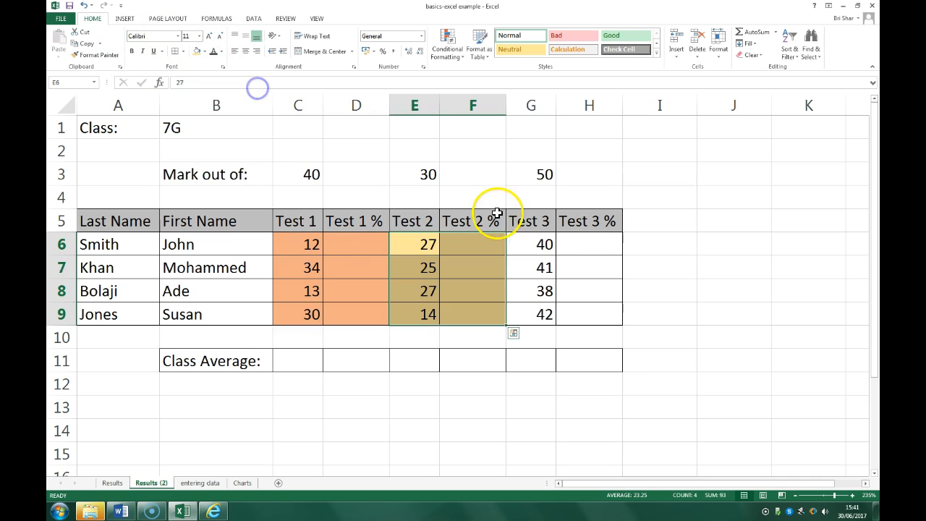
Step: Fill the Test 3 mark and percentage cells G6:H9 with light blue
{"action": "left_click_drag", "start_coordinate": [529, 243], "coordinate": [588, 312]}
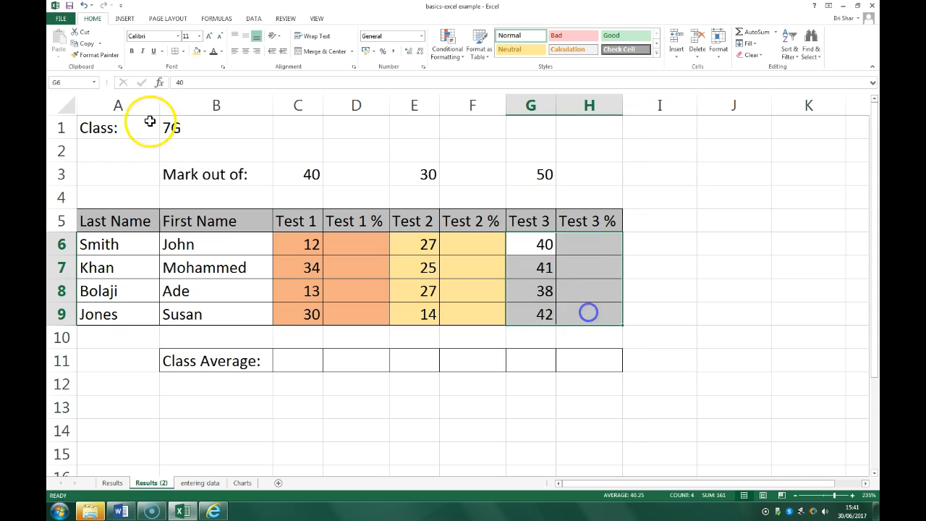
{"action": "left_click", "coordinate": [204, 53]}
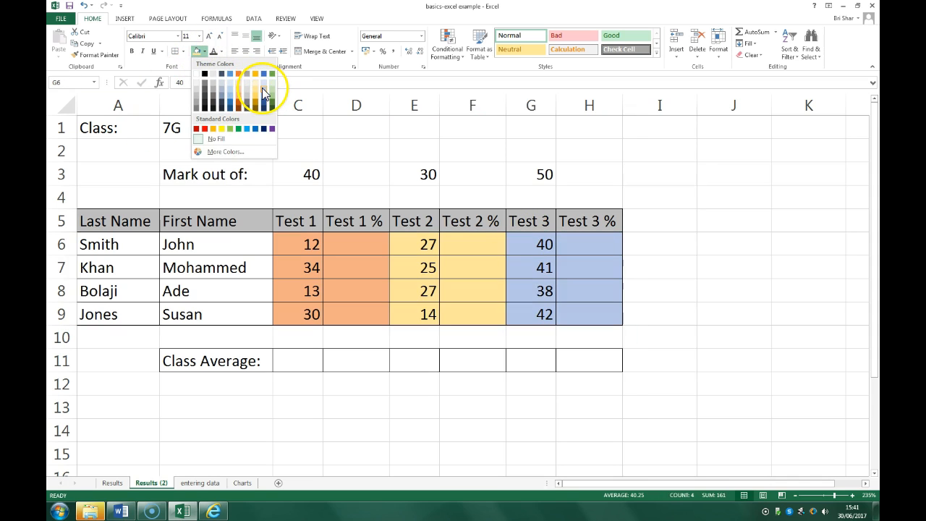
{"action": "left_click", "coordinate": [264, 93]}
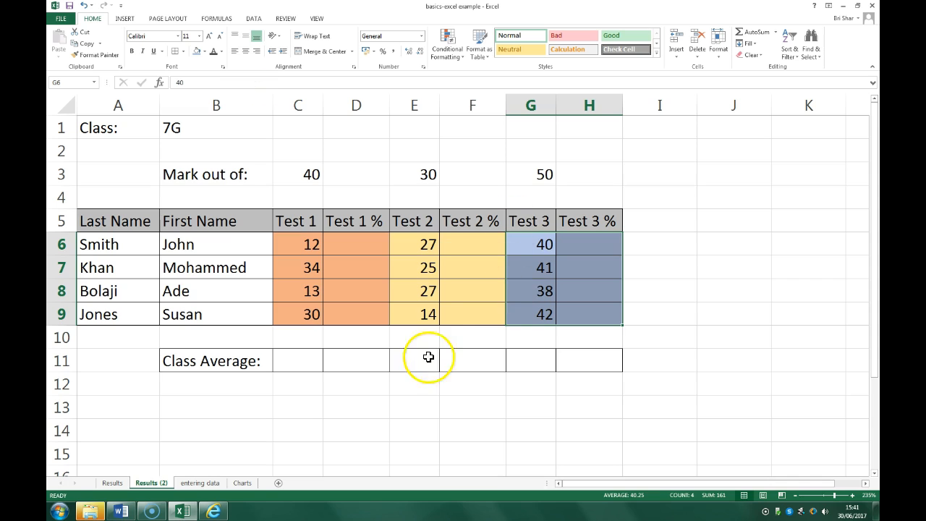
{"action": "left_click", "coordinate": [384, 393]}
Step: Apply the Heading 1 cell style to the "Class:" label in A1
{"action": "left_click", "coordinate": [118, 127]}
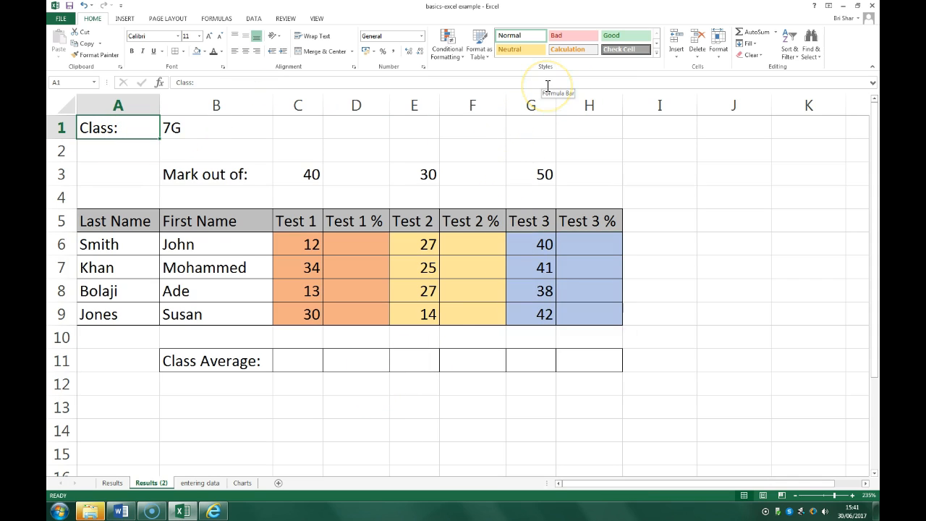
{"action": "left_click", "coordinate": [657, 54]}
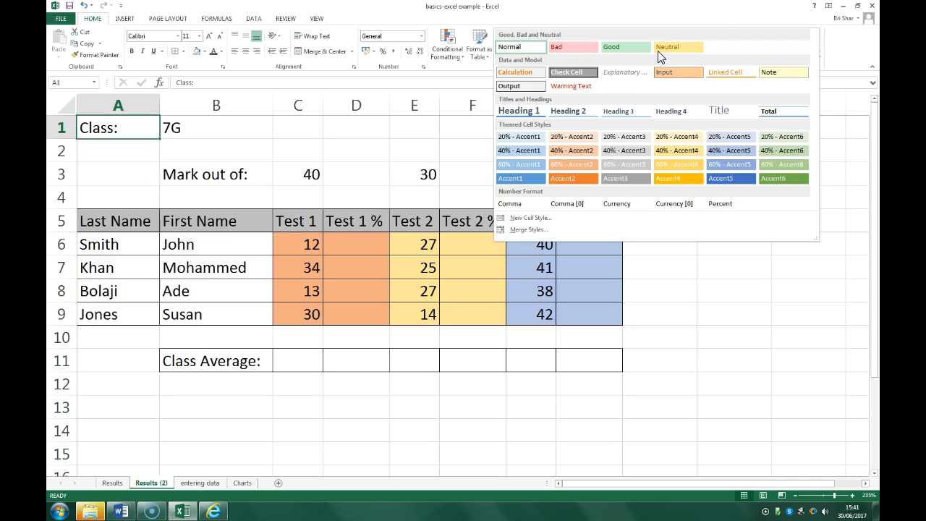
{"action": "left_click", "coordinate": [535, 114]}
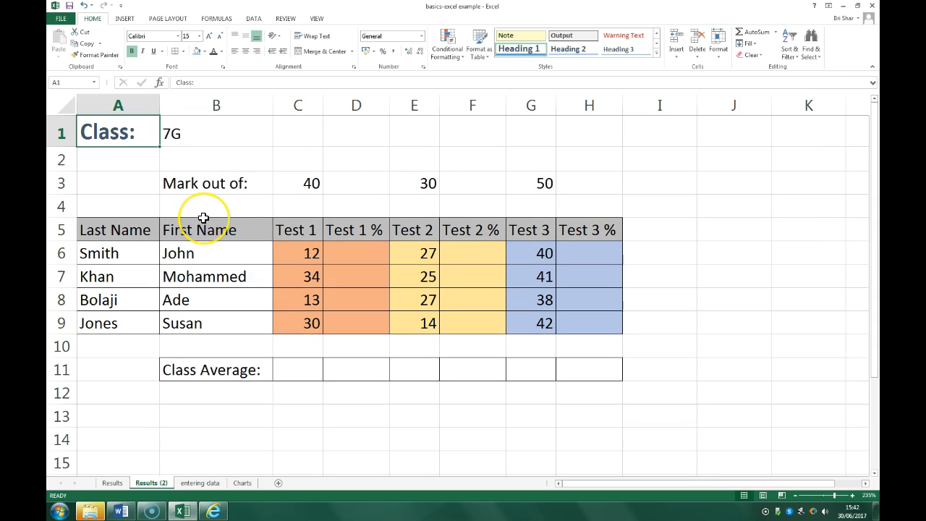
Step: Narrow column B, which holds the first names, to slightly more than half its width
{"action": "left_click", "coordinate": [226, 278]}
{"action": "left_click_drag", "start_coordinate": [272, 102], "coordinate": [223, 105]}
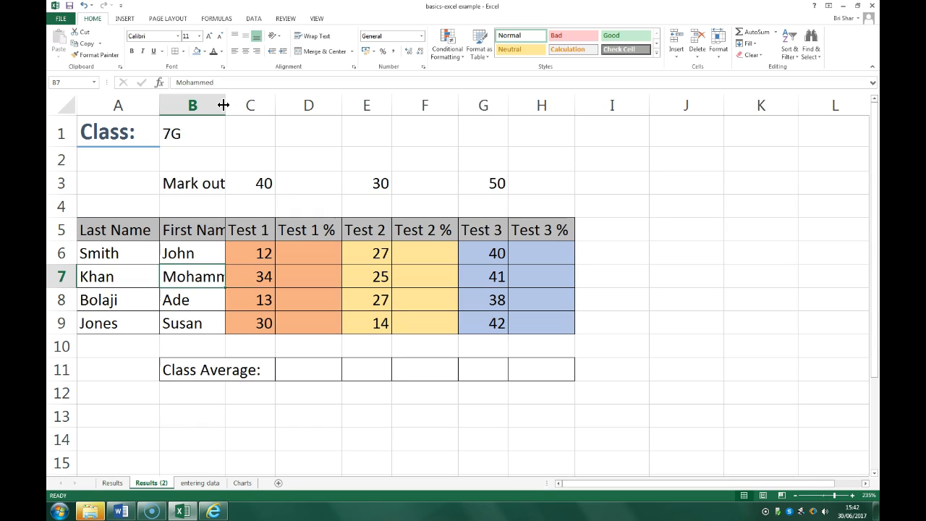
{"action": "left_click_drag", "start_coordinate": [223, 105], "coordinate": [222, 105]}
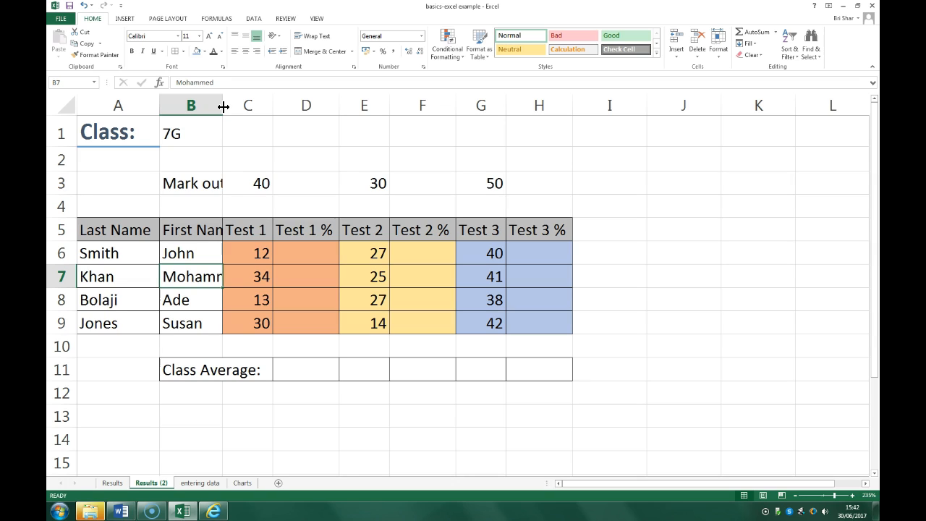
Step: Enter the text "Very long piece of text into a cell" in cell D1
{"action": "left_click", "coordinate": [307, 133]}
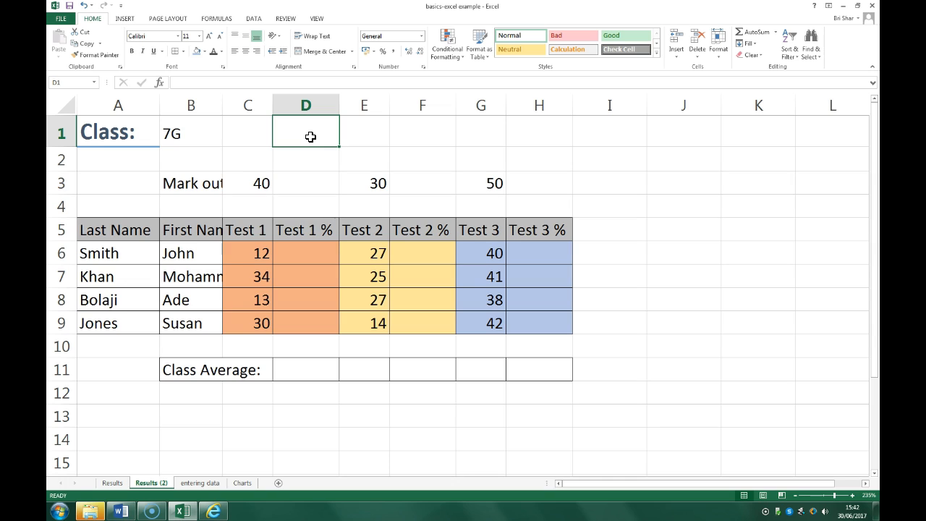
{"action": "type", "text": "V"}
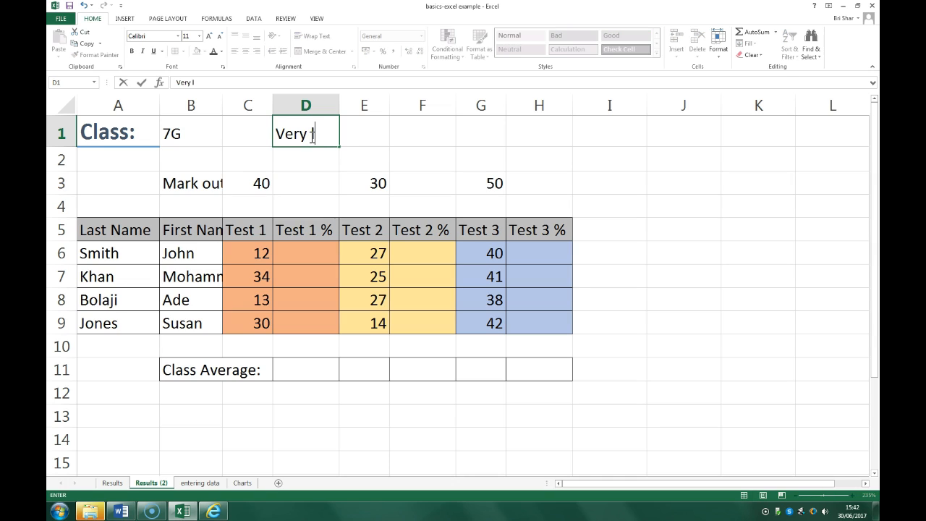
{"action": "type", "text": "ery long piece of text into a c"}
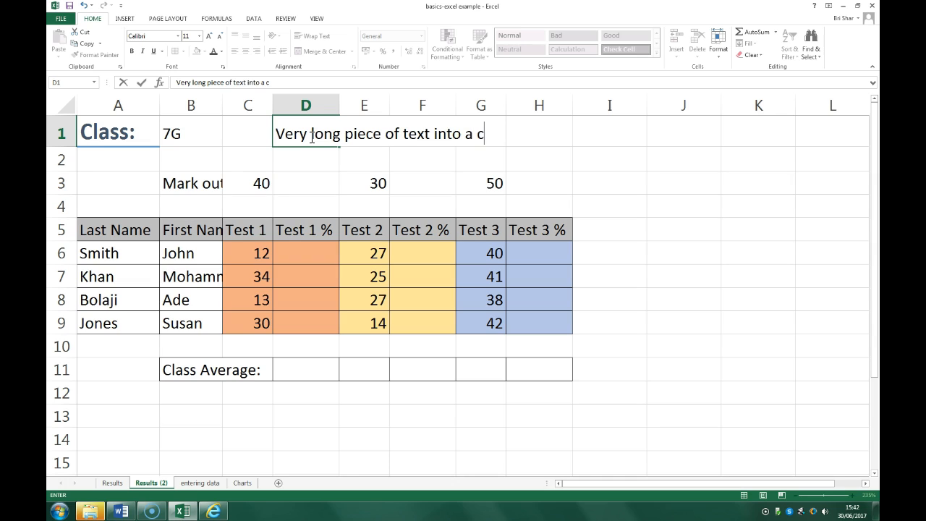
{"action": "key", "text": "Return"}
Step: Go through cells D1 to H1 one by one to check which of them actually holds the long text
{"action": "key", "text": "Up"}
{"action": "key", "text": "Right"}
{"action": "key", "text": "Right"}
{"action": "key", "text": "Right"}
{"action": "key", "text": "Right"}
{"action": "key", "text": "Left"}
{"action": "key", "text": "Left"}
{"action": "key", "text": "Left"}
{"action": "key", "text": "Left"}
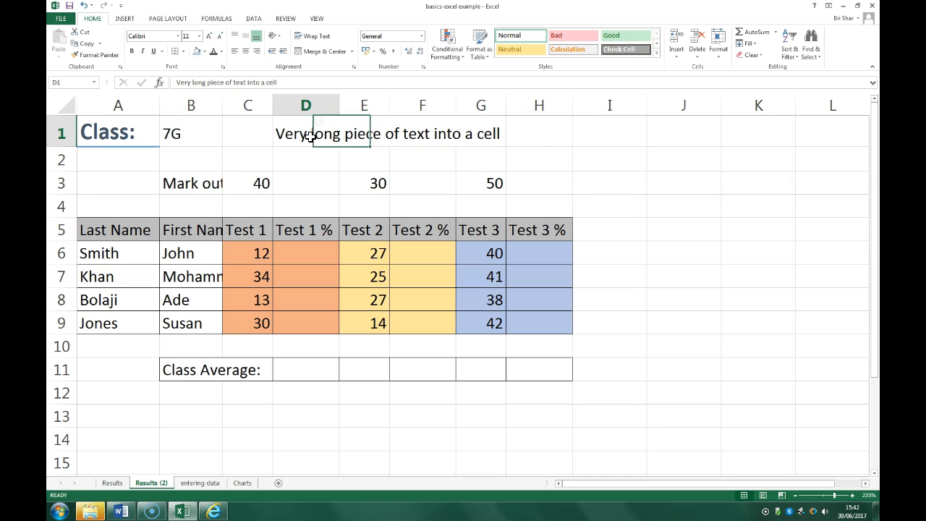
{"action": "key", "text": "Right"}
{"action": "key", "text": "Right"}
{"action": "key", "text": "Right"}
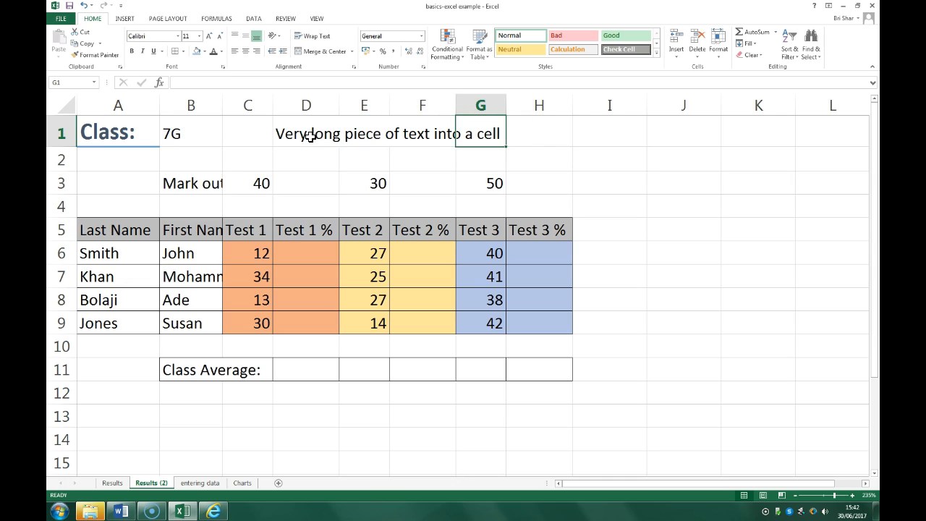
Step: Enter "Next piece of text" in cell H1 and check the contents of cells E1 to G1 before it
{"action": "key", "text": "Right"}
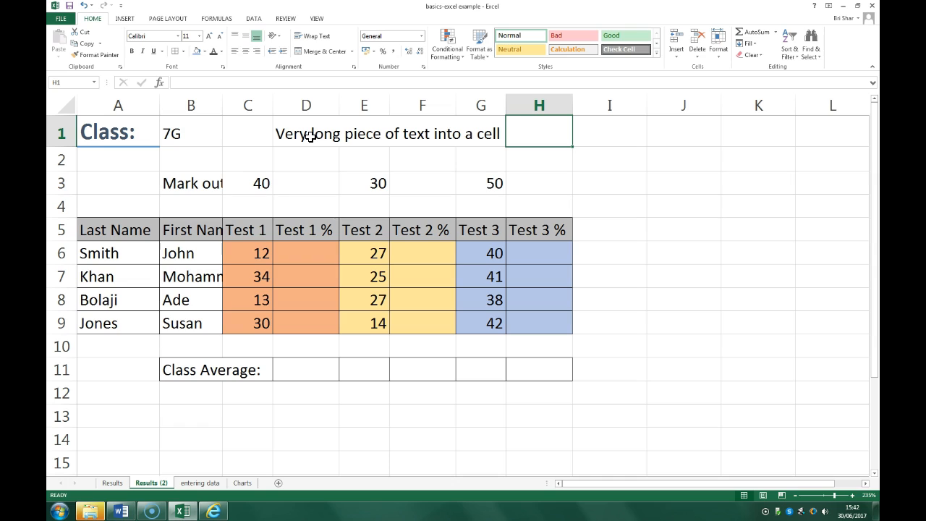
{"action": "type", "text": "Ne"}
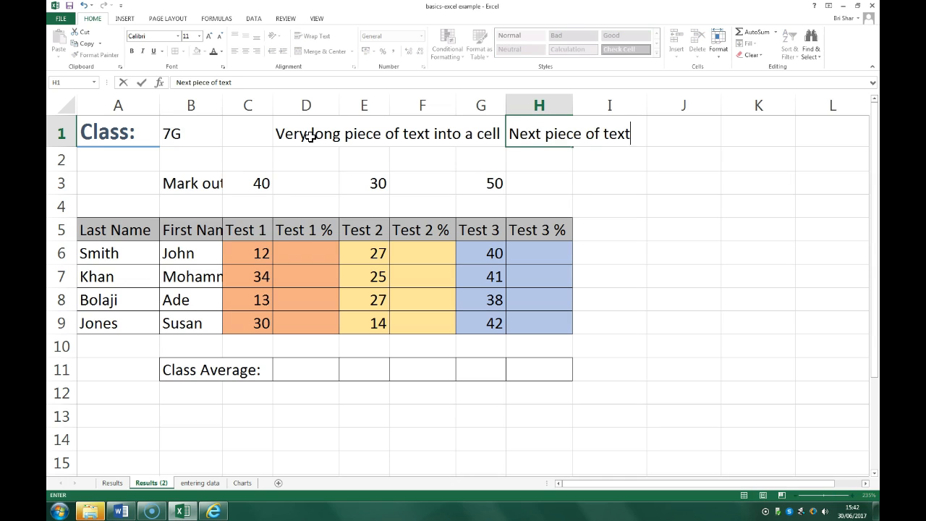
{"action": "type", "text": "xt piece of text"}
{"action": "key", "text": "Return"}
{"action": "key", "text": "Left"}
{"action": "key", "text": "Left"}
{"action": "key", "text": "Left"}
{"action": "key", "text": "Up"}
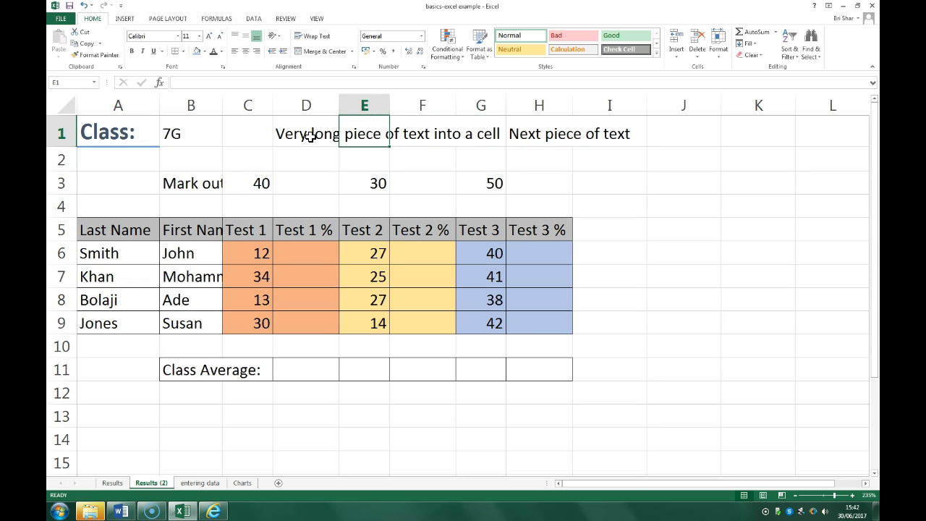
{"action": "key", "text": "Right"}
{"action": "key", "text": "Right"}
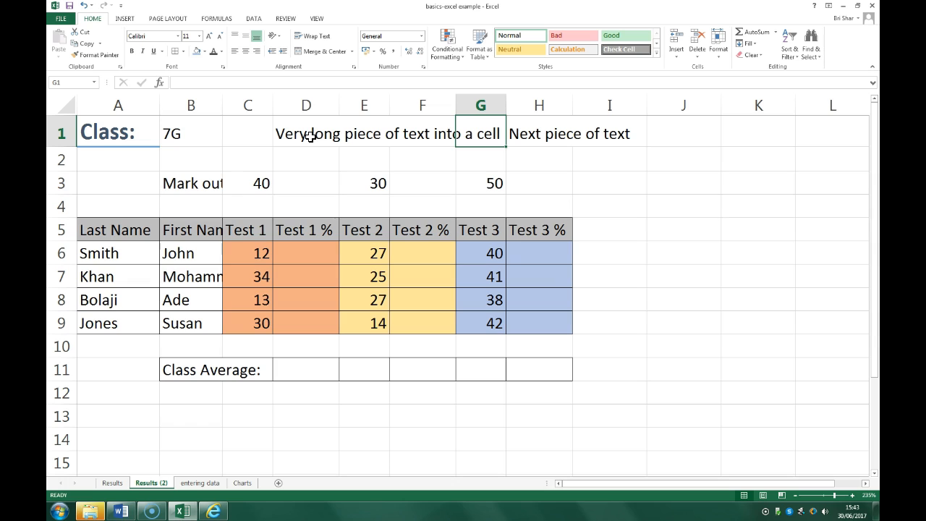
Step: Widen column D to fit the whole long text in D1, and undo the width change
{"action": "left_click_drag", "start_coordinate": [339, 103], "coordinate": [502, 99]}
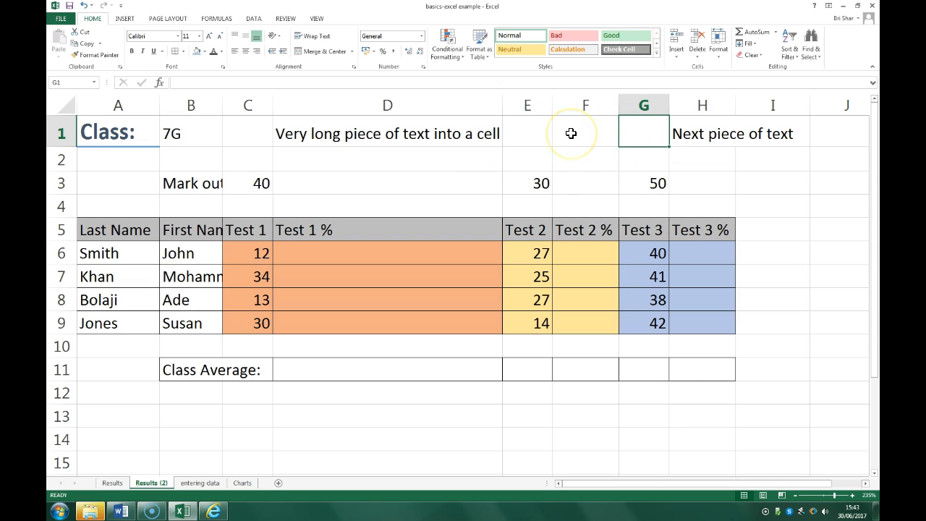
{"action": "key", "text": "ctrl+z"}
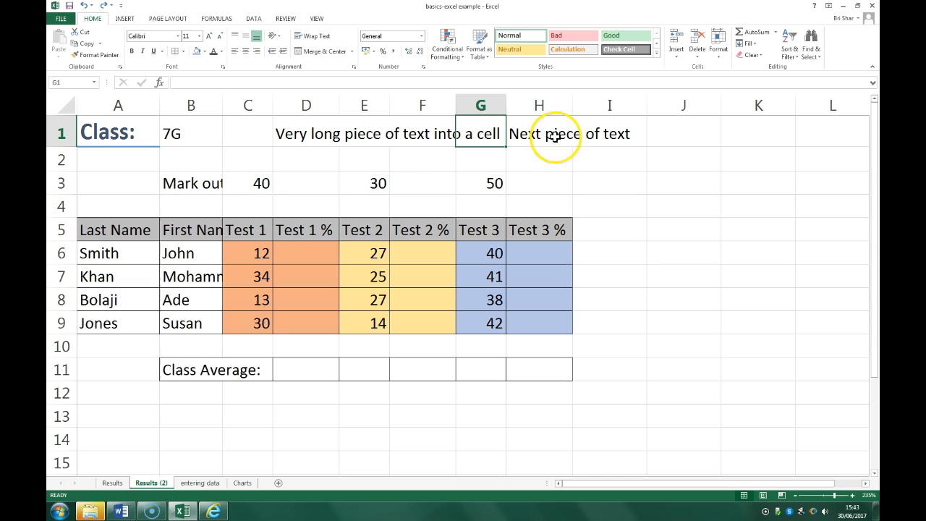
Step: Delete the two sample texts from cells D1 to I1 in the top row
{"action": "left_click", "coordinate": [361, 128]}
{"action": "left_click_drag", "start_coordinate": [306, 138], "coordinate": [585, 138]}
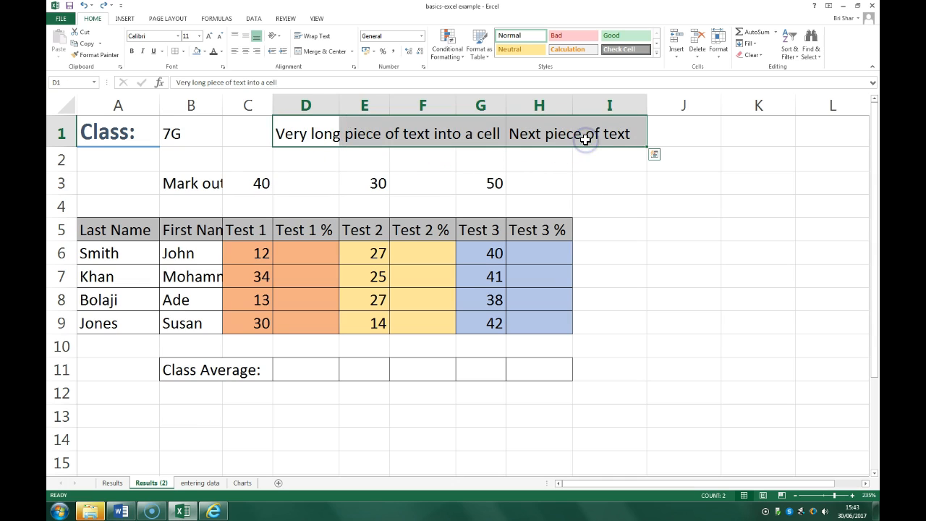
{"action": "key", "text": "Delete"}
{"action": "left_click", "coordinate": [472, 174]}
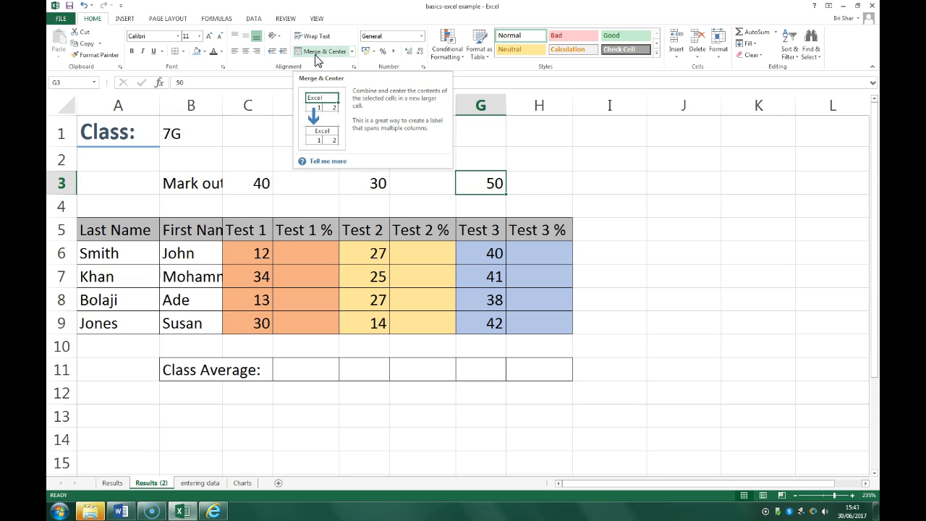
{"action": "left_click", "coordinate": [322, 432]}
Step: Widen column B by hand until its cut-off first names and labels fit fully
{"action": "left_click", "coordinate": [203, 276]}
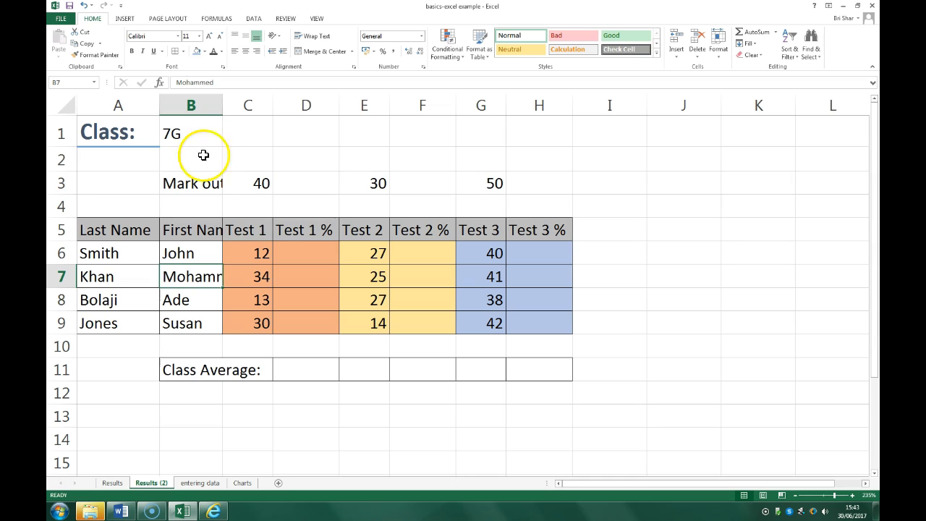
{"action": "left_click", "coordinate": [238, 142]}
{"action": "left_click", "coordinate": [201, 105]}
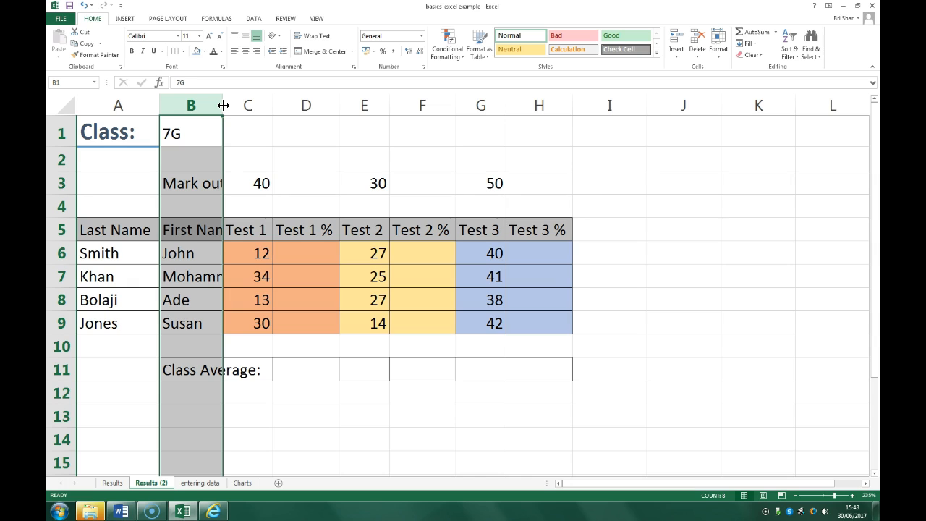
{"action": "left_click_drag", "start_coordinate": [223, 106], "coordinate": [273, 106]}
{"action": "left_click_drag", "start_coordinate": [290, 109], "coordinate": [290, 109]}
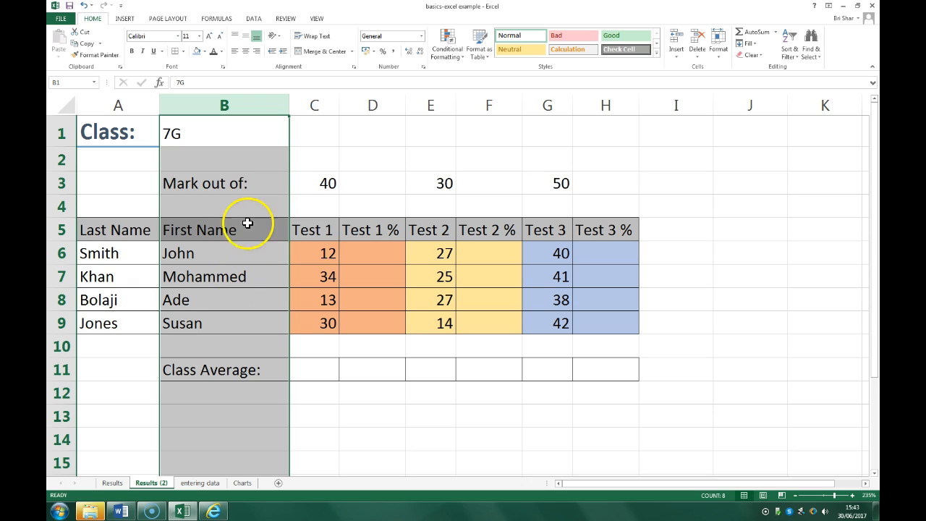
Step: Narrow column B so its text is cut off, and autofit its width to the longest entry
{"action": "left_click_drag", "start_coordinate": [289, 103], "coordinate": [220, 105]}
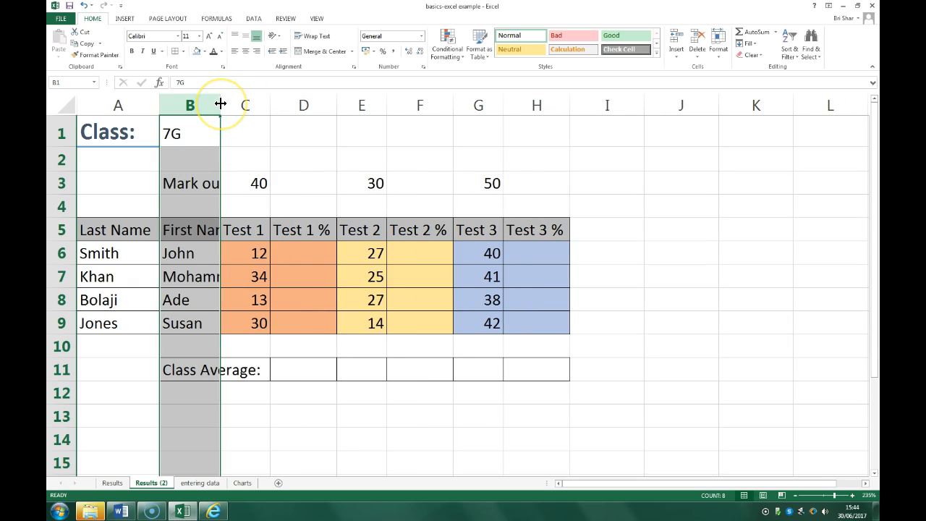
{"action": "double_click", "coordinate": [220, 104]}
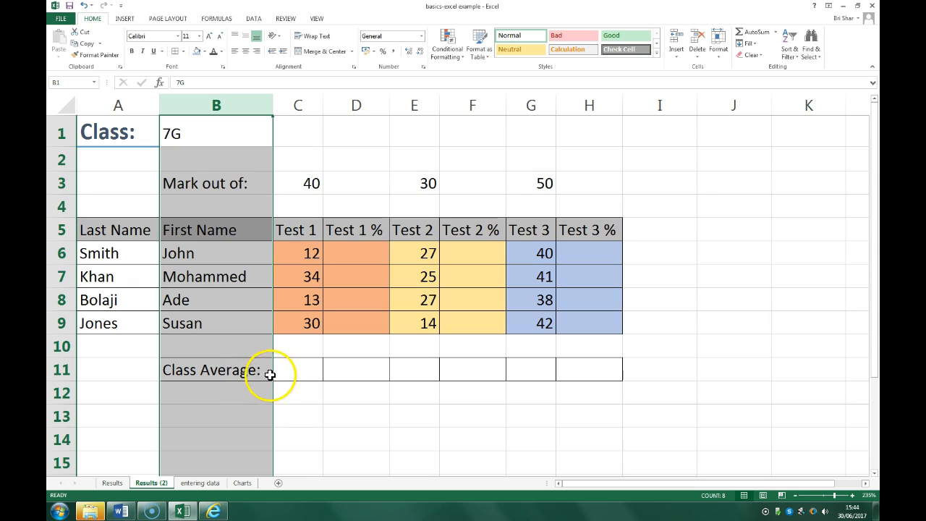
{"action": "left_click", "coordinate": [257, 340]}
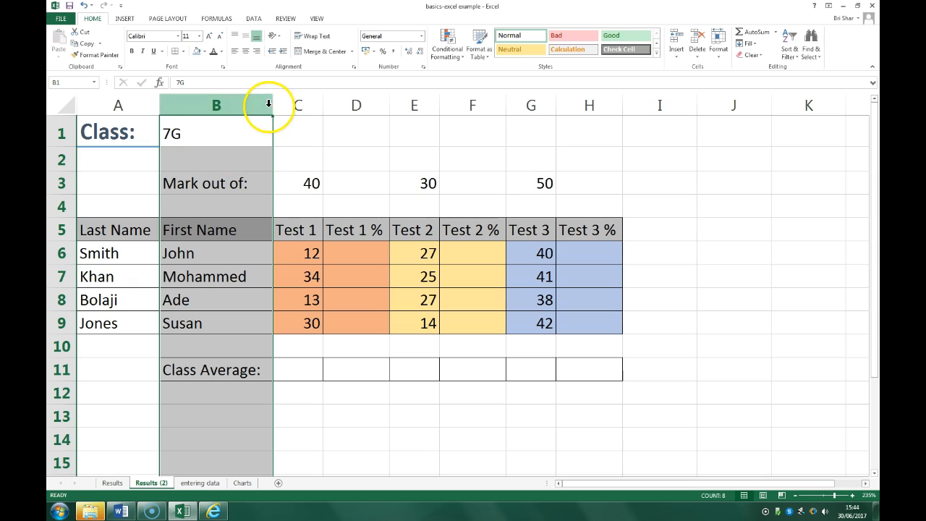
Step: Narrow column B slightly and set the width of columns C to H to 15
{"action": "left_click_drag", "start_coordinate": [272, 104], "coordinate": [586, 101]}
{"action": "left_click", "coordinate": [326, 397]}
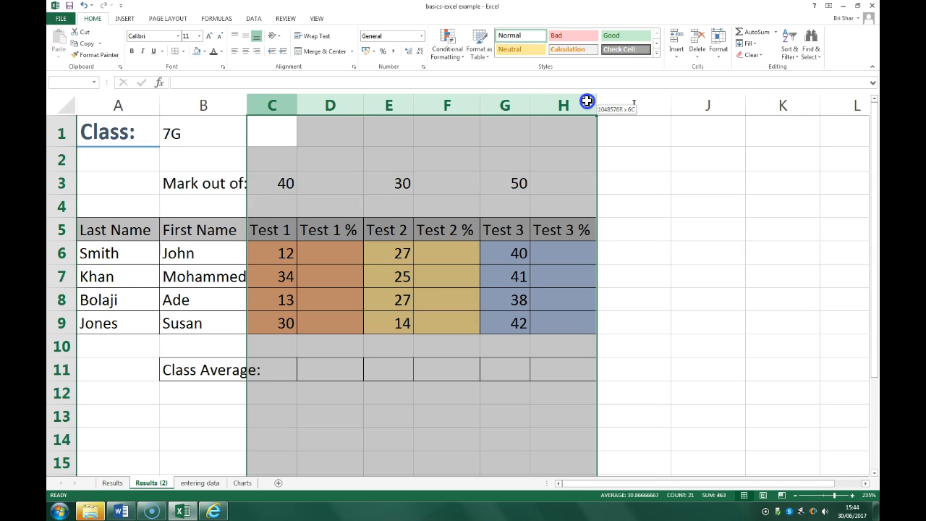
{"action": "left_click_drag", "start_coordinate": [586, 101], "coordinate": [586, 99]}
{"action": "right_click", "coordinate": [389, 107]}
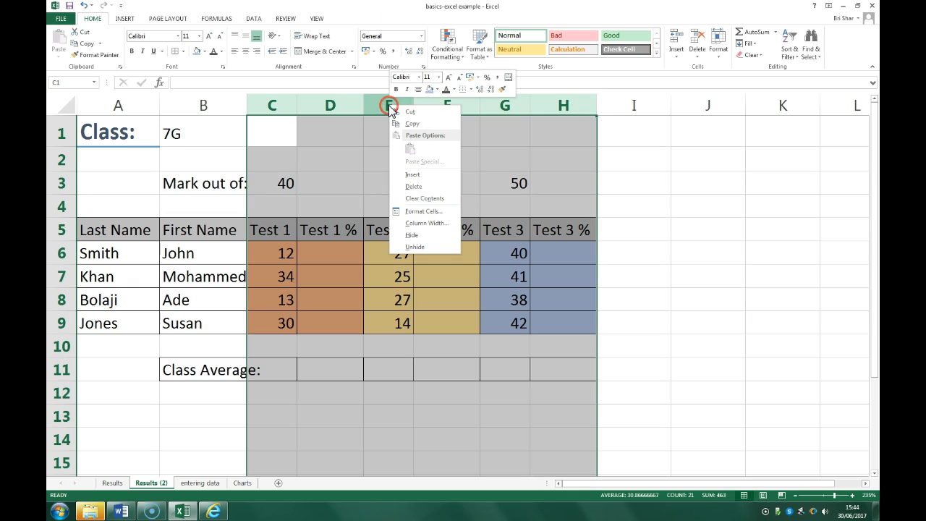
{"action": "left_click", "coordinate": [421, 224]}
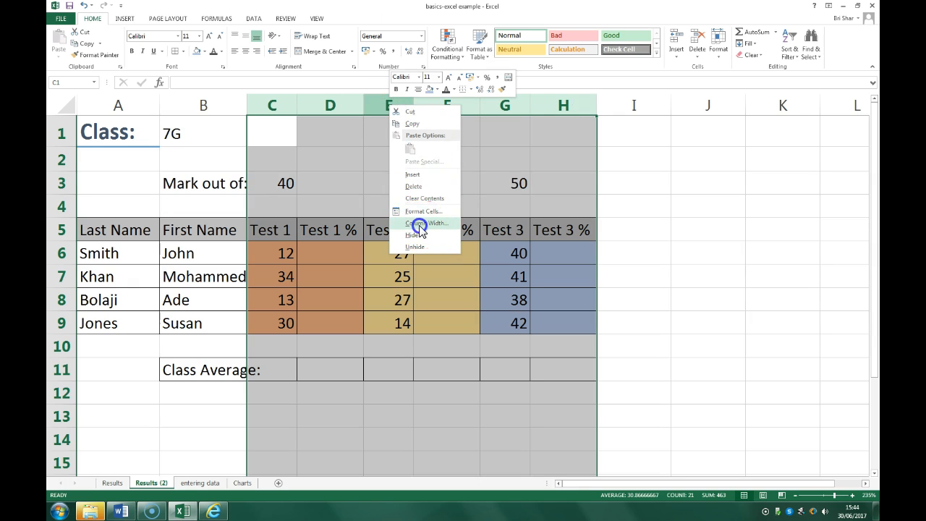
{"action": "left_click_drag", "start_coordinate": [407, 198], "coordinate": [423, 225]}
{"action": "left_click", "coordinate": [310, 208]}
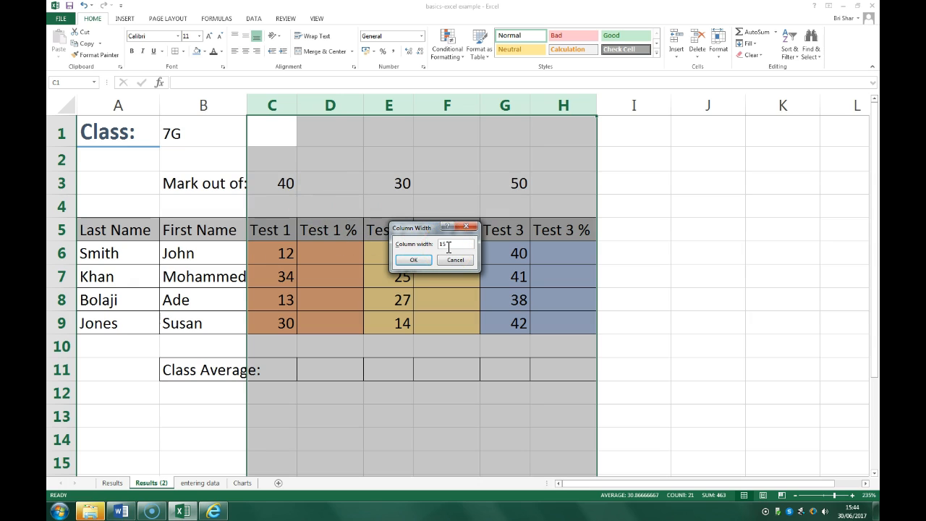
{"action": "key", "text": "Return"}
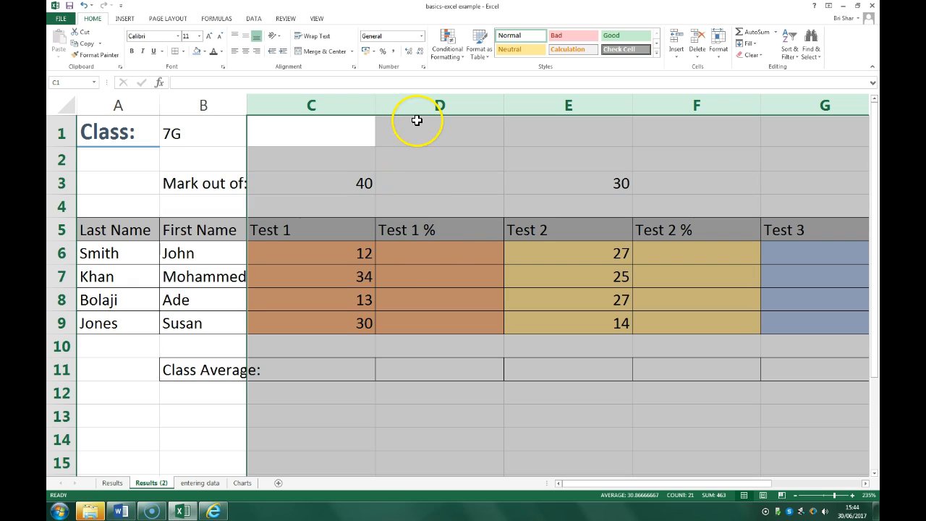
Step: Narrow column D to fit its heading and check its exact width, and undo the width changes to columns C to H
{"action": "left_click", "coordinate": [389, 159]}
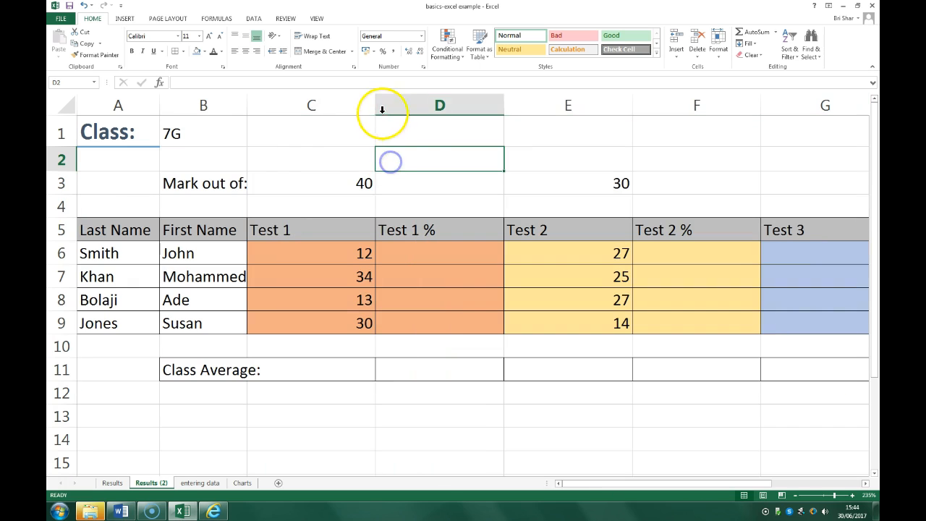
{"action": "left_click_drag", "start_coordinate": [503, 101], "coordinate": [419, 106]}
{"action": "right_click", "coordinate": [419, 106]}
{"action": "left_click", "coordinate": [441, 221]}
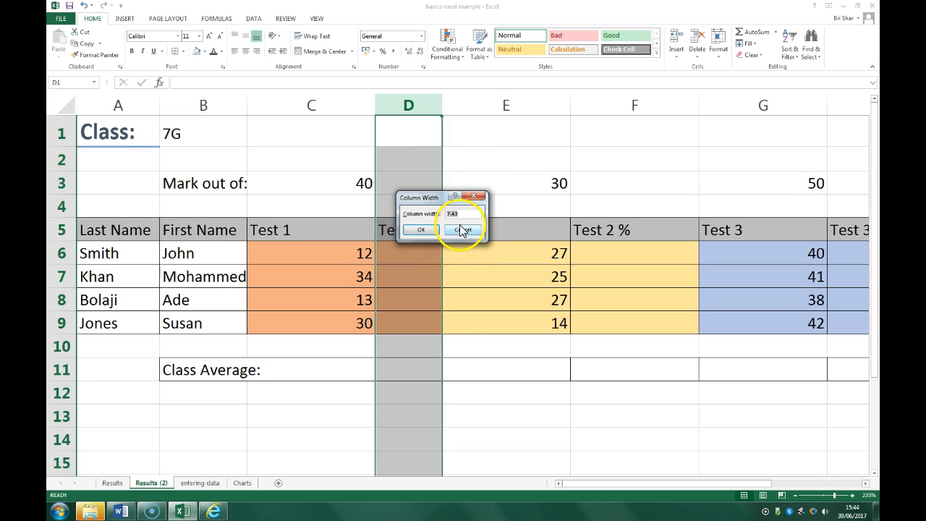
{"action": "left_click", "coordinate": [463, 230]}
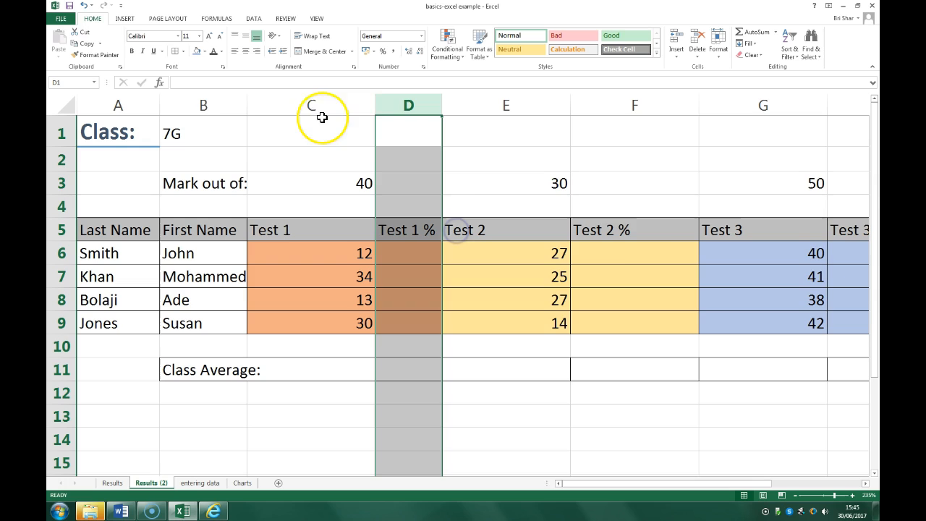
{"action": "left_click", "coordinate": [85, 6]}
{"action": "left_click", "coordinate": [84, 6]}
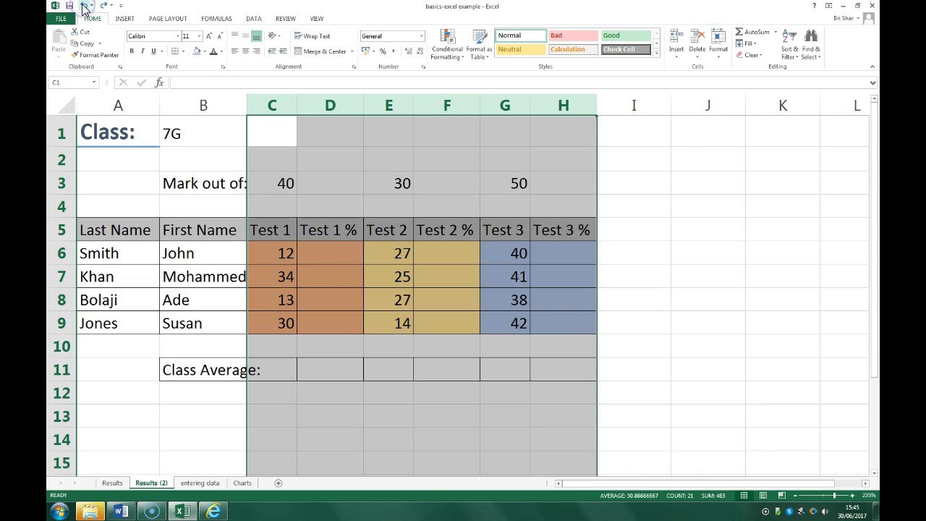
Step: Set the width of columns C to H to 7.5 and deselect them
{"action": "left_click", "coordinate": [321, 229]}
{"action": "left_click_drag", "start_coordinate": [261, 97], "coordinate": [545, 116]}
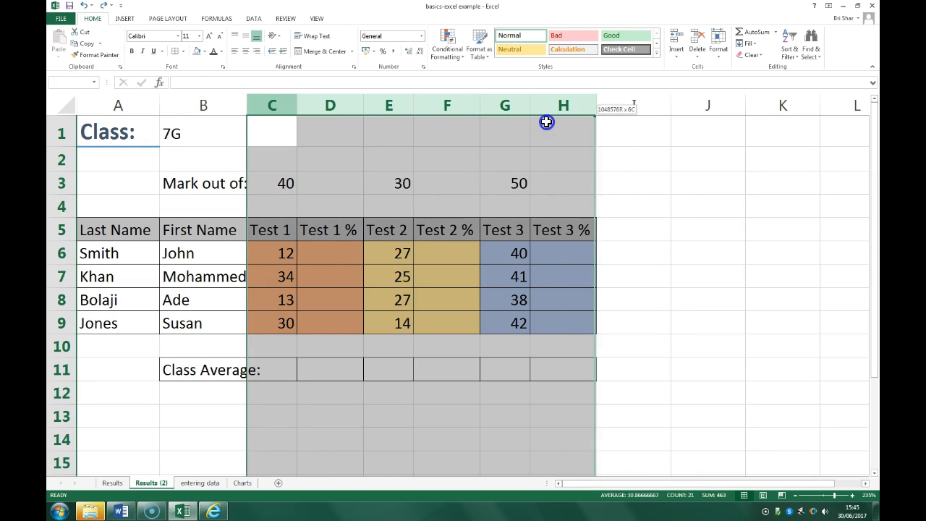
{"action": "right_click", "coordinate": [562, 107]}
{"action": "left_click", "coordinate": [591, 227]}
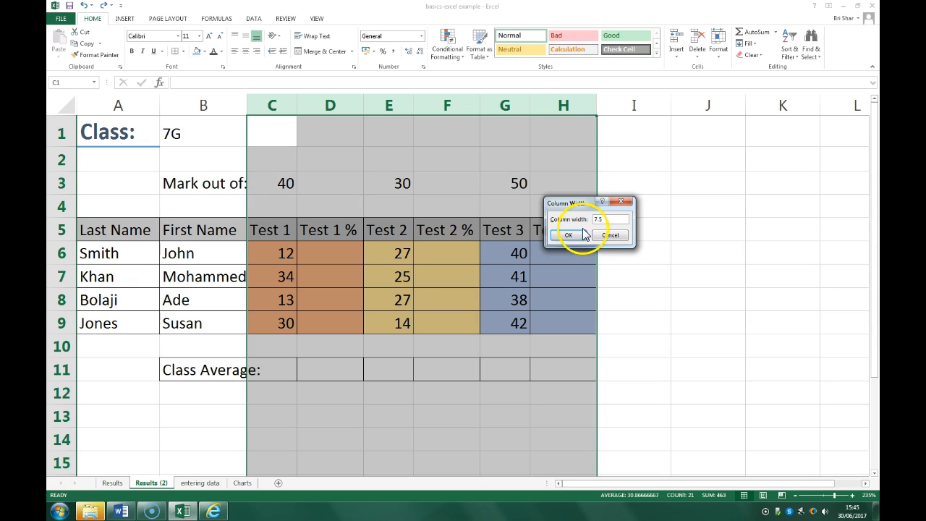
{"action": "left_click", "coordinate": [569, 235]}
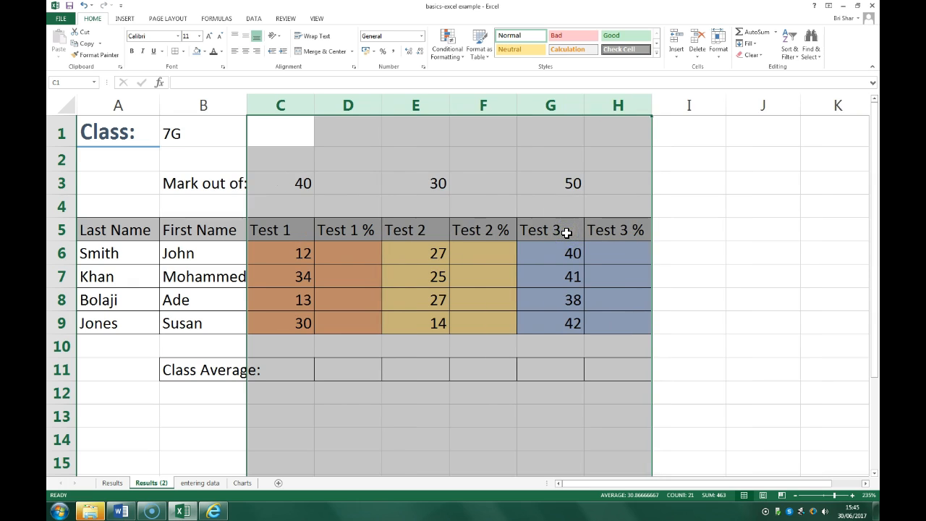
{"action": "left_click", "coordinate": [484, 429]}
{"action": "left_click", "coordinate": [307, 108]}
{"action": "left_click_drag", "start_coordinate": [307, 109], "coordinate": [627, 121]}
{"action": "left_click", "coordinate": [351, 428]}
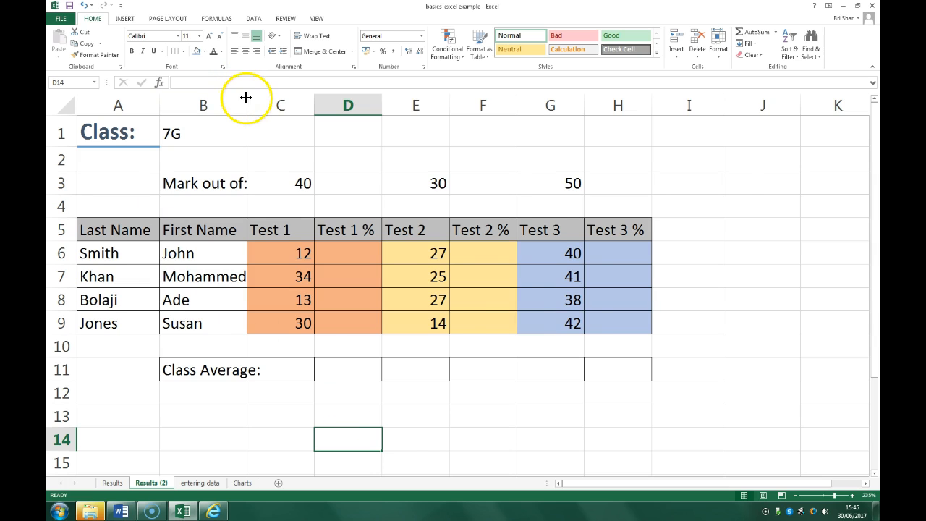
Step: Autofit column B to its longest entry
{"action": "double_click", "coordinate": [246, 96]}
{"action": "left_click", "coordinate": [343, 415]}
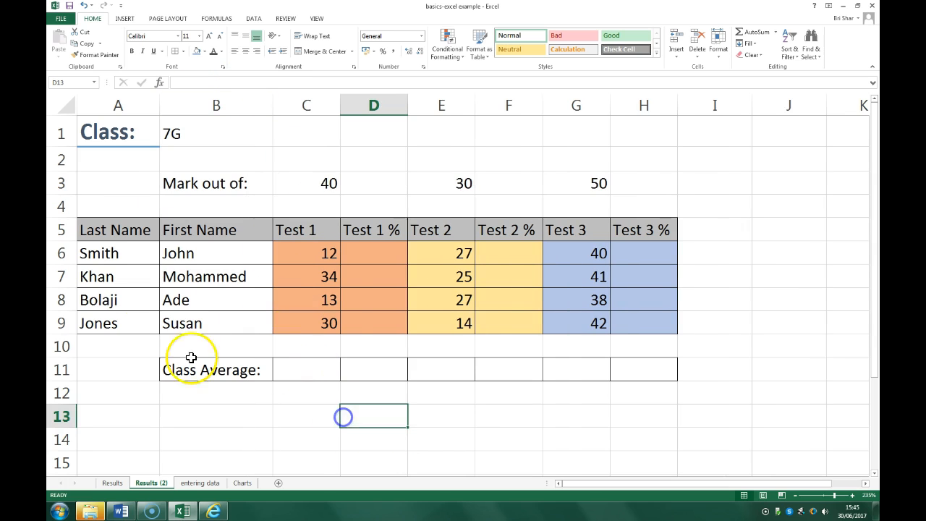
Step: Apply all borders to the whole block of cells from A1 to J15
{"action": "left_click_drag", "start_coordinate": [100, 227], "coordinate": [663, 229]}
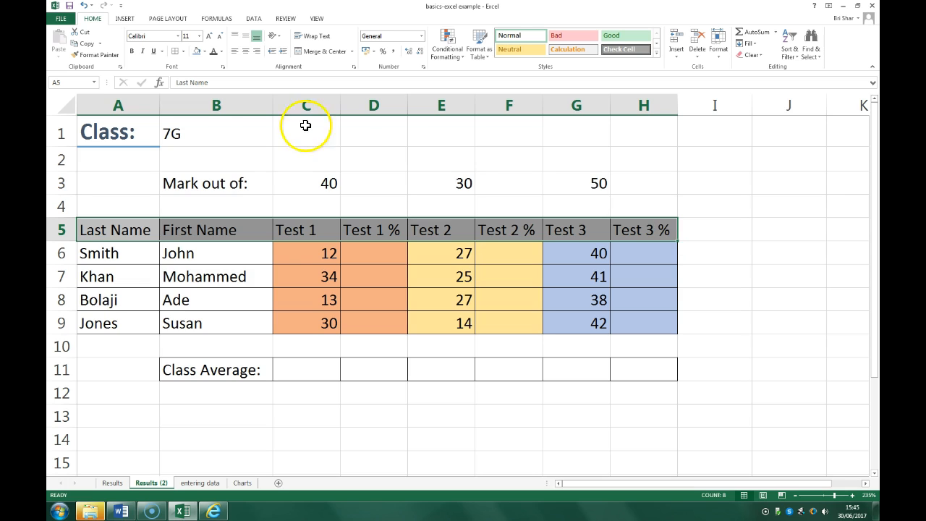
{"action": "mouse_move", "coordinate": [104, 128]}
{"action": "left_mouse_down"}
{"action": "mouse_move", "coordinate": [673, 283]}
{"action": "mouse_move", "coordinate": [703, 407]}
{"action": "mouse_move", "coordinate": [734, 428]}
{"action": "mouse_move", "coordinate": [847, 453]}
{"action": "mouse_move", "coordinate": [811, 424]}
{"action": "mouse_move", "coordinate": [809, 408]}
{"action": "left_mouse_up"}
{"action": "left_click", "coordinate": [174, 50]}
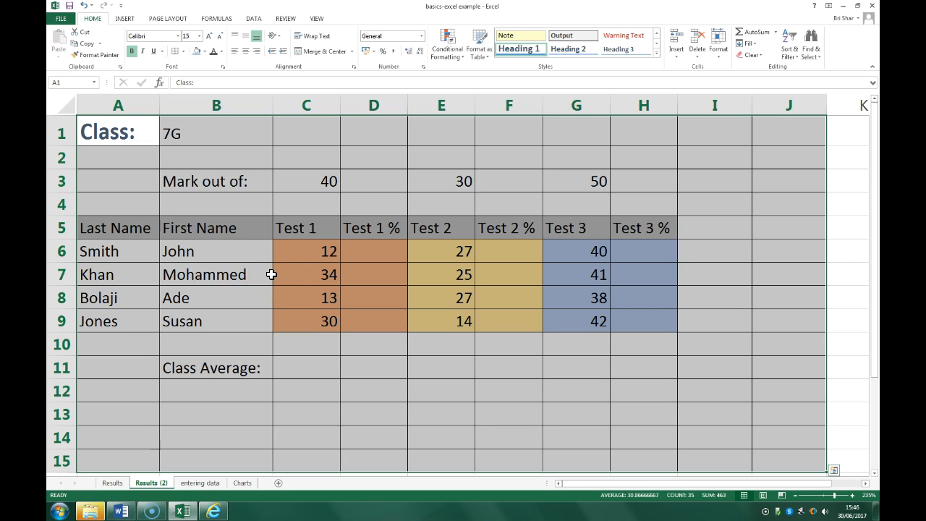
Step: Check the extra gridded cells in the print preview, and undo the borders on A1 to J15
{"action": "key", "text": "ctrl+p"}
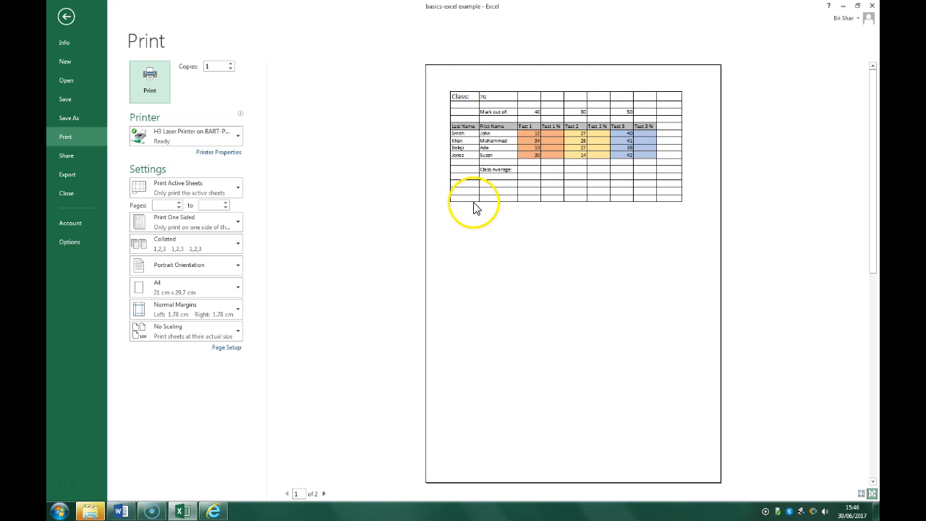
{"action": "key", "text": "Escape"}
{"action": "left_click", "coordinate": [170, 249]}
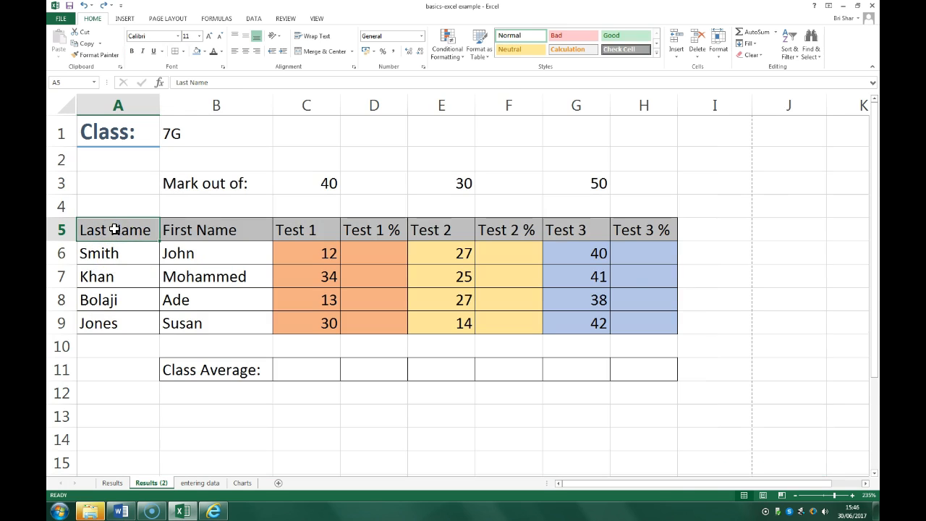
Step: Check how the worksheet with borders only around its used cells, such as table A5 to H9, looks in the print preview
{"action": "left_click_drag", "start_coordinate": [114, 228], "coordinate": [656, 321]}
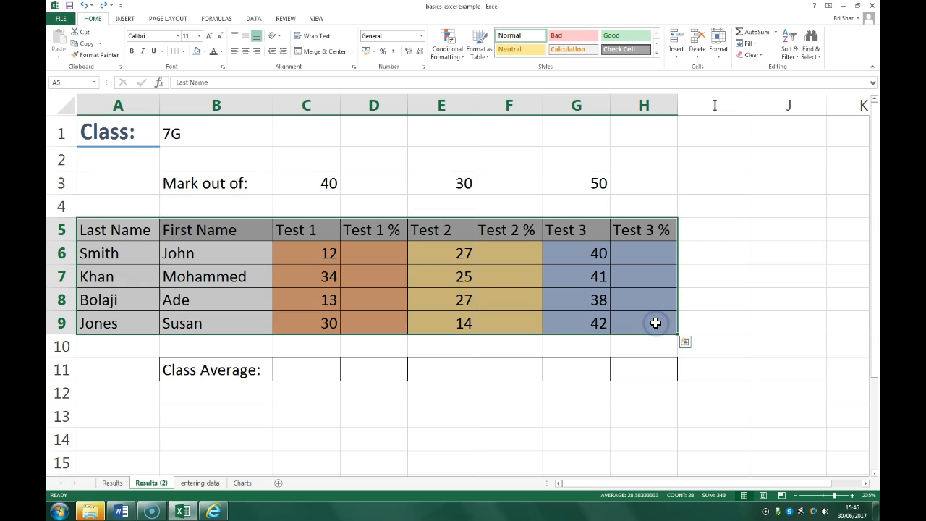
{"action": "key", "text": "ctrl+p"}
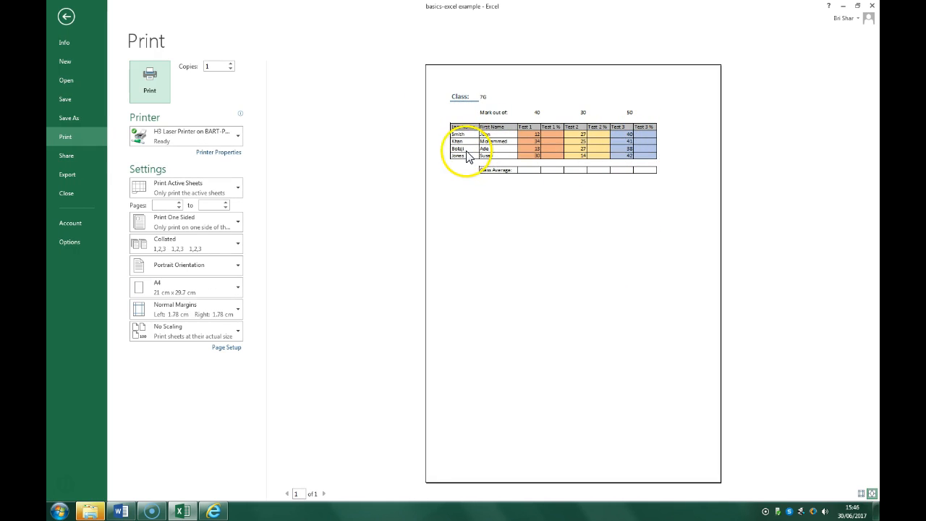
{"action": "key", "text": "Escape"}
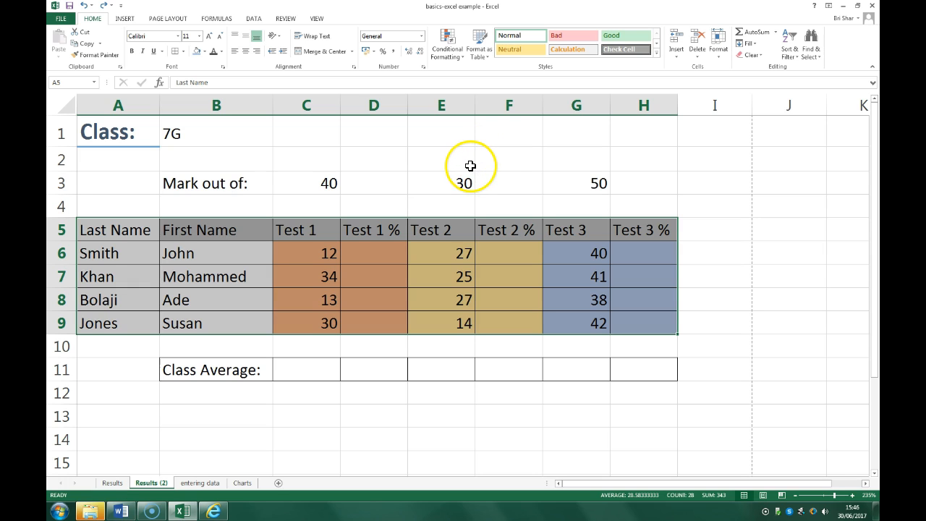